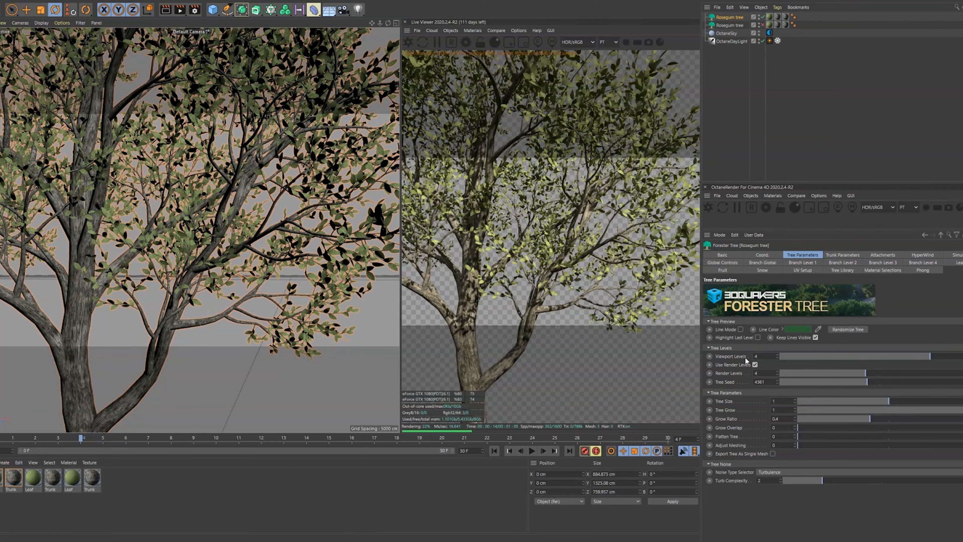
- Try a Viewport Levels value of 5 on the selected Rosegum tree
left_click_drag(764, 357, 595, 341)
type("5")
key("Return")
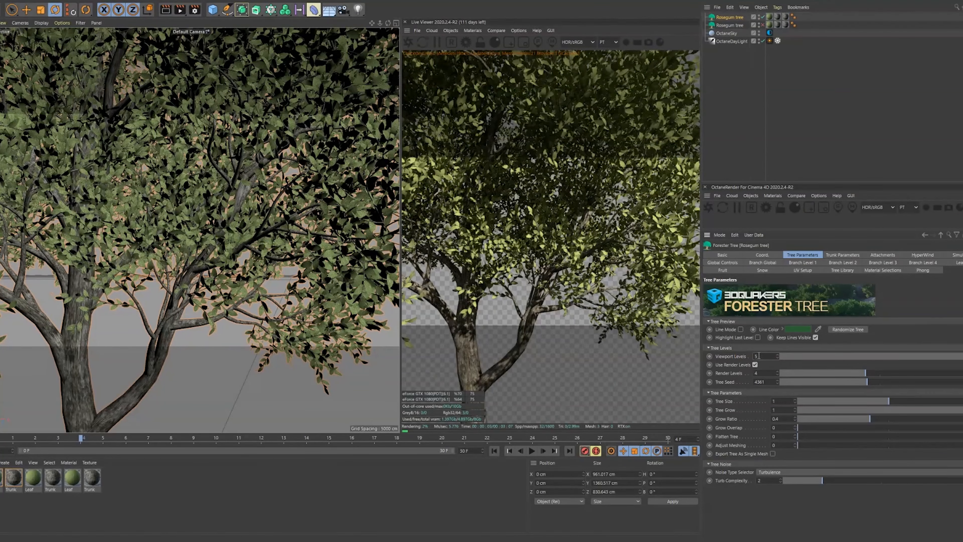
left_click(701, 347)
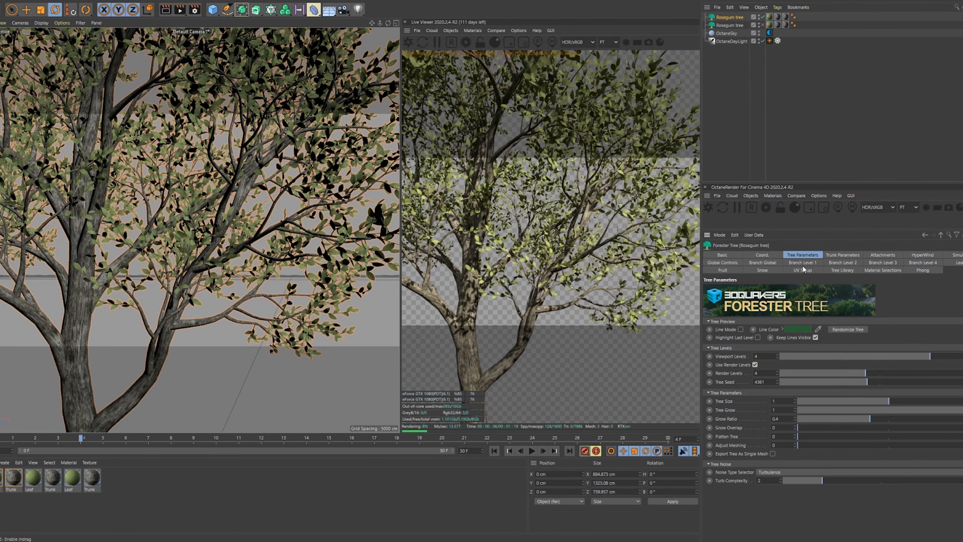
- Turn on HyperWind for the Rosegum tree and set Direction Wind Strength and Wavy Wind Strength to 0
left_click(921, 255)
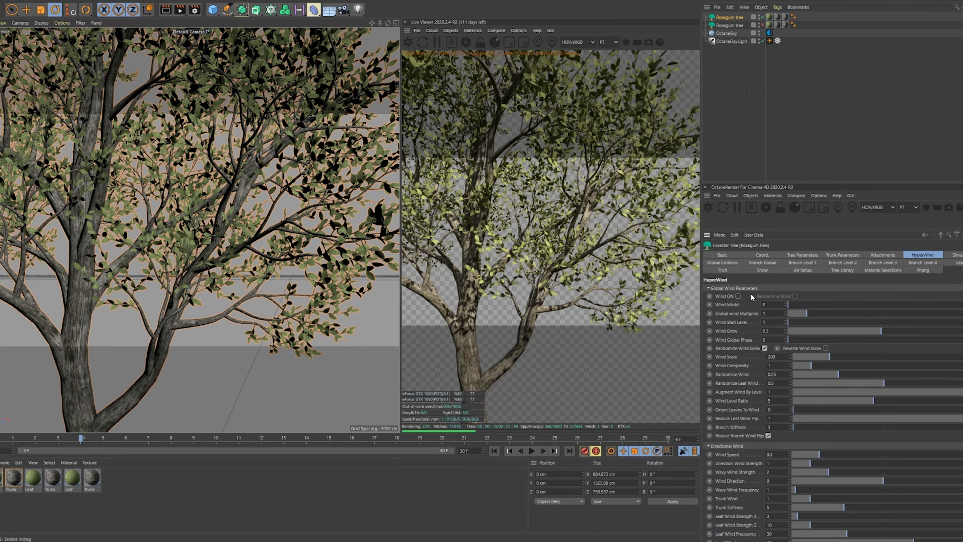
left_click(738, 295)
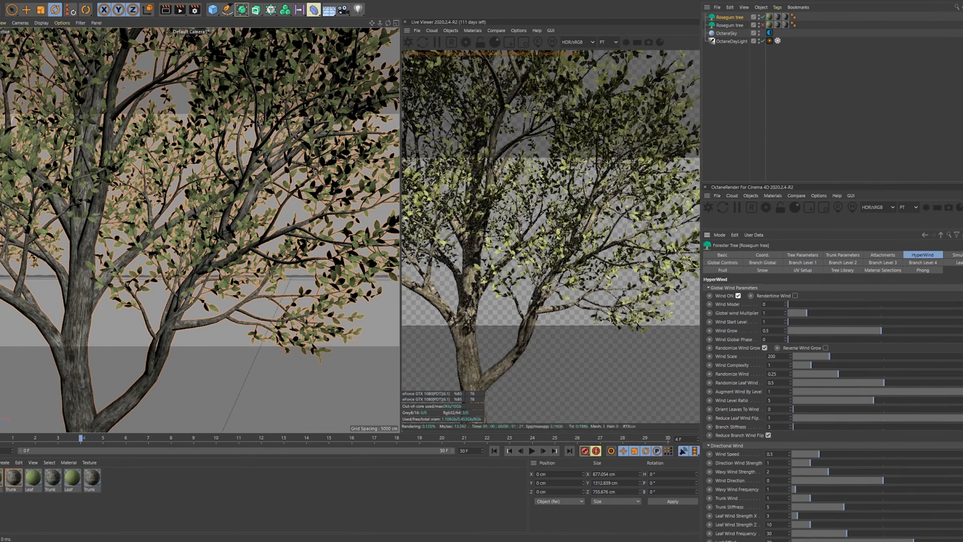
scroll(738, 295, "down", 5)
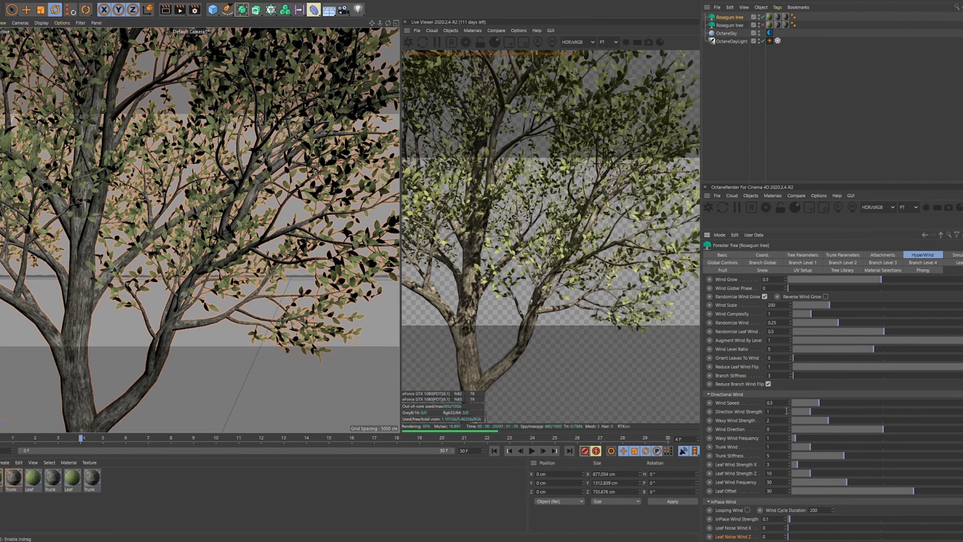
left_click_drag(775, 412, 614, 392)
type("0")
left_click_drag(773, 420, 513, 400)
type("0")
key("Return")
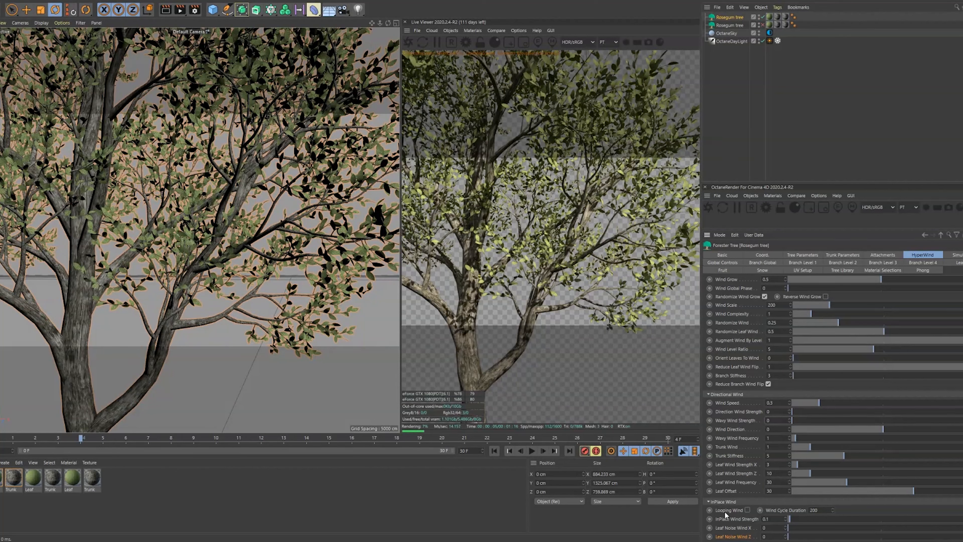
- Enable Looping Wind for the tree with a Wind Cycle Duration of 31
left_click(748, 510)
double_click(812, 510)
type("31")
left_click(872, 509)
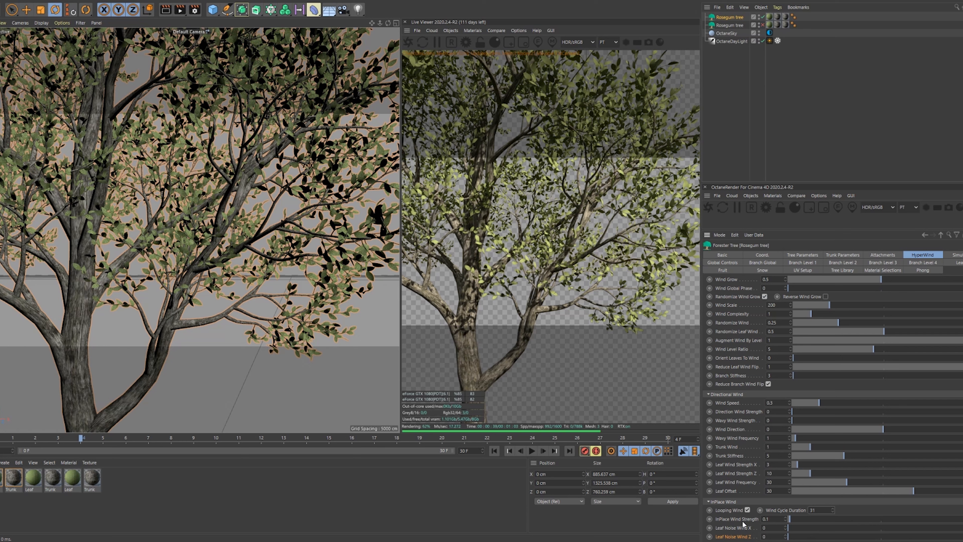
- Set InPlace Wind Strength to 60 and both Leaf Noise Wind X and Leaf Noise Wind Z to 50
double_click(782, 520)
type("60")
left_click(734, 529)
type("50")
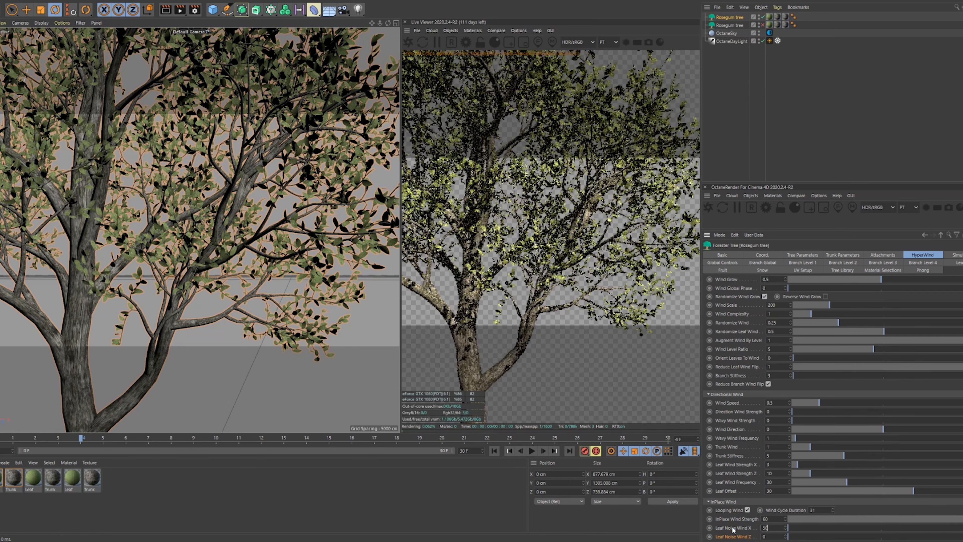
key("Return")
left_click_drag(768, 537, 671, 534)
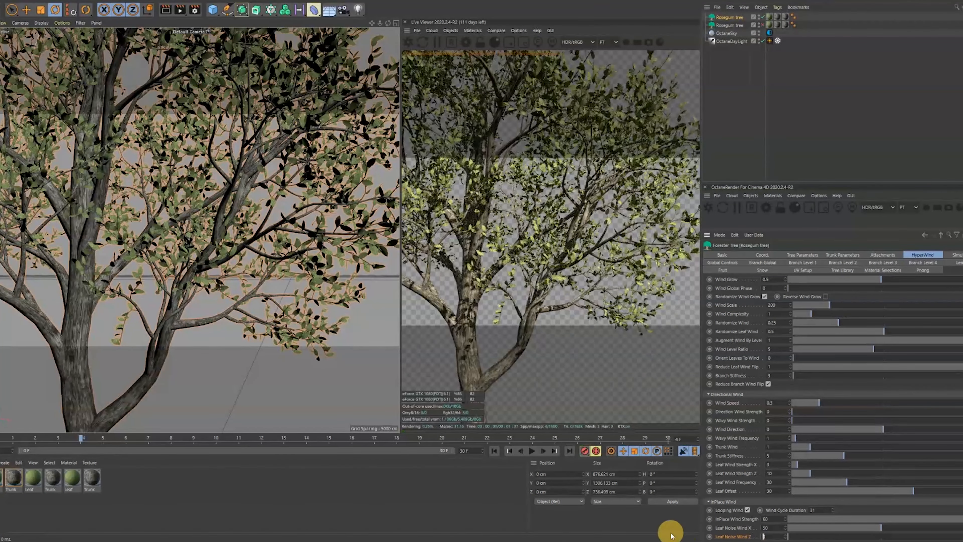
type("50")
key("Return")
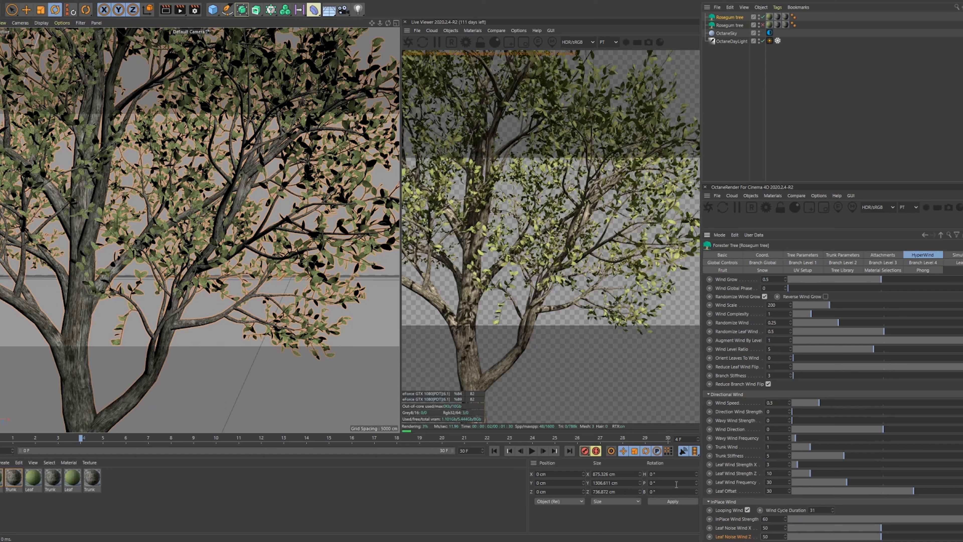
- Preview the wind animation from the first frame and set InPlace Wind Strength to 25
left_click(493, 451)
left_click(532, 450)
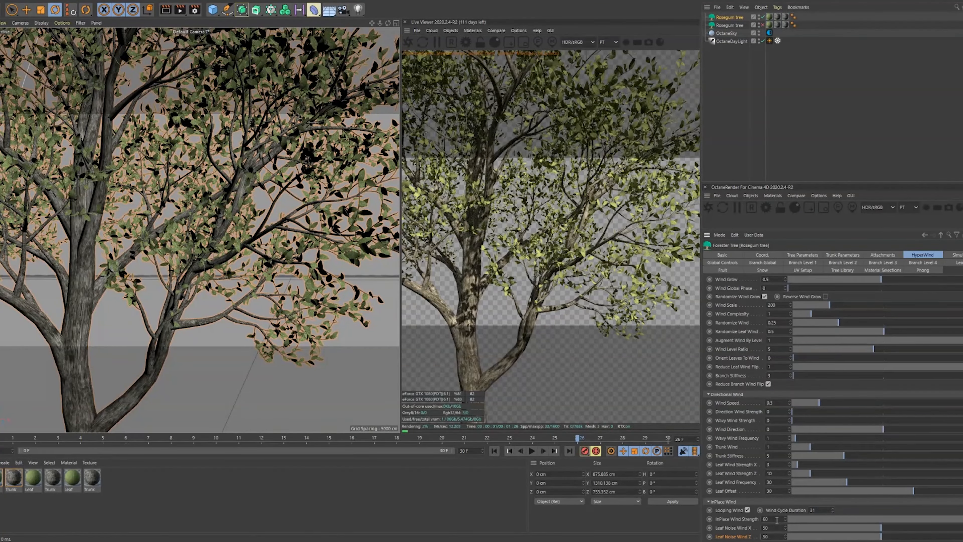
left_click(774, 519)
type("25")
key("Return")
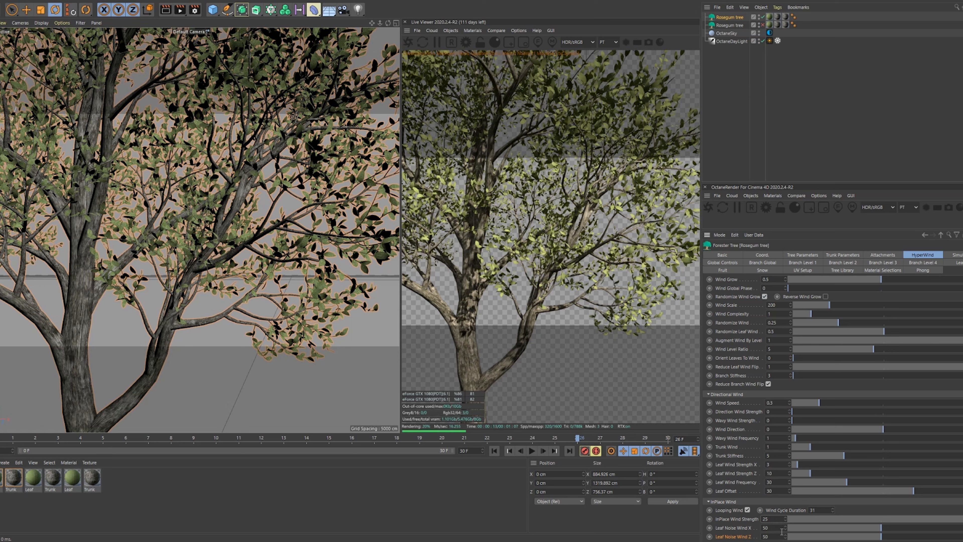
- Play the animation from the first frame to check the softer in-place wind, and stop playback
left_click(492, 450)
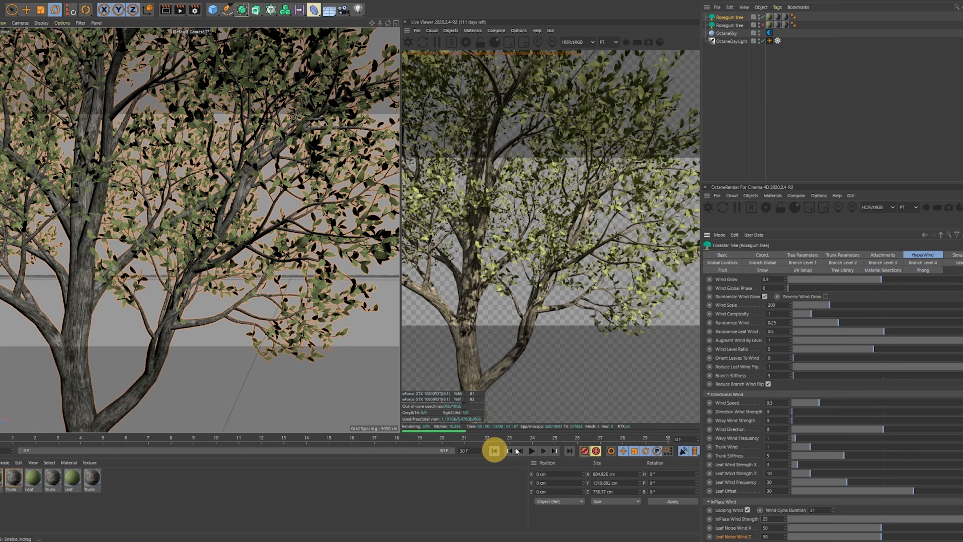
left_click(494, 451)
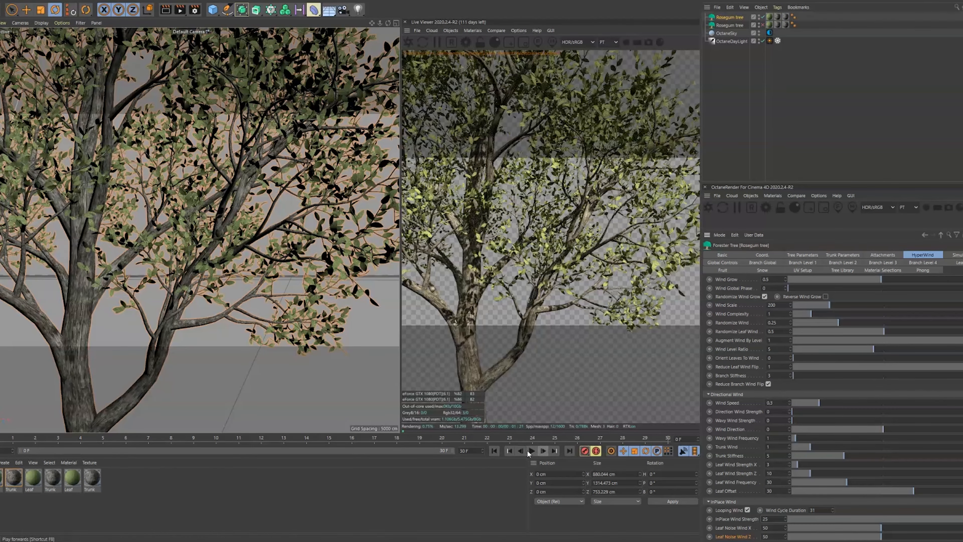
left_click(532, 450)
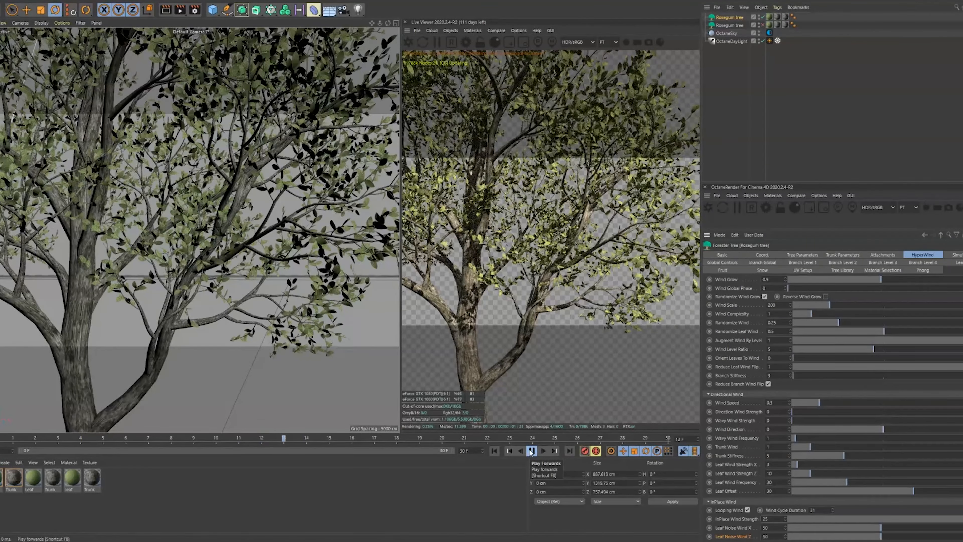
key("F8")
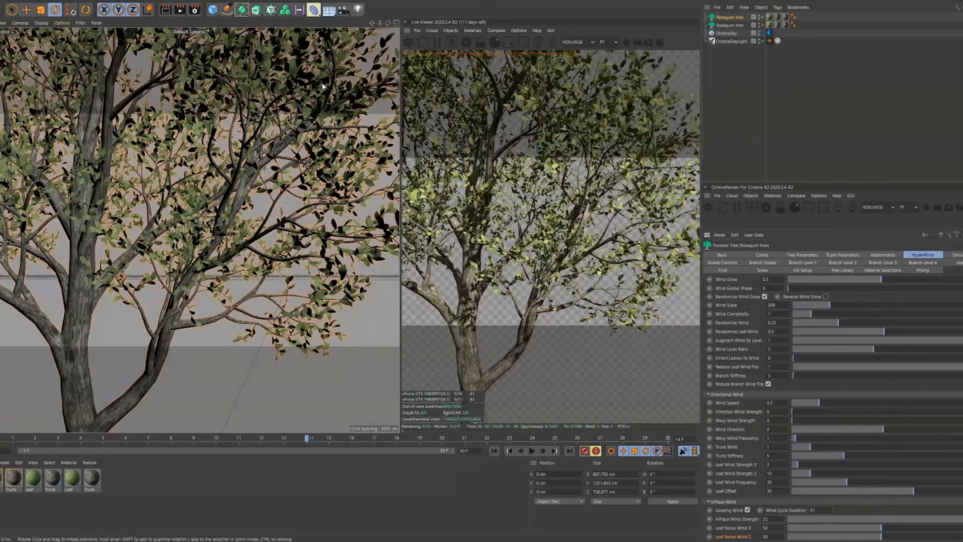
- Examine the looping wind motion on the tree's crown by playing from the first frame, and stop playback
left_click_drag(381, 25, 399, 263)
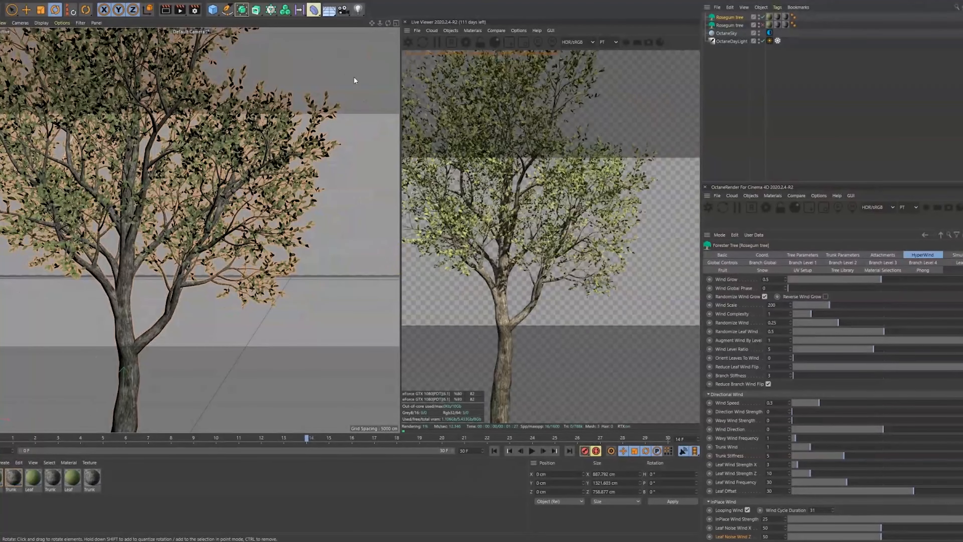
mouse_move(380, 23)
left_mouse_down()
mouse_move(404, 279)
mouse_move(400, 263)
left_mouse_up()
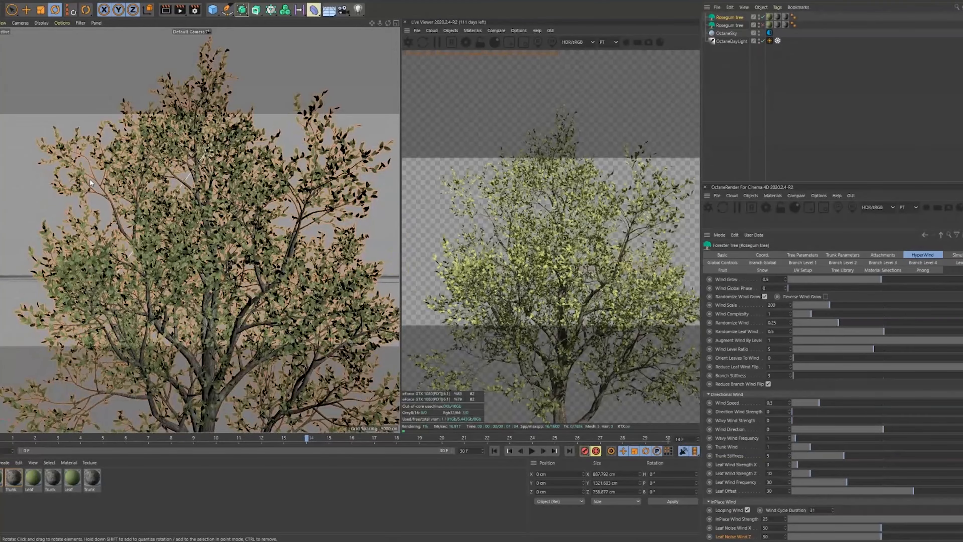
scroll(91, 183, "down", 3)
scroll(91, 182, "up", 6)
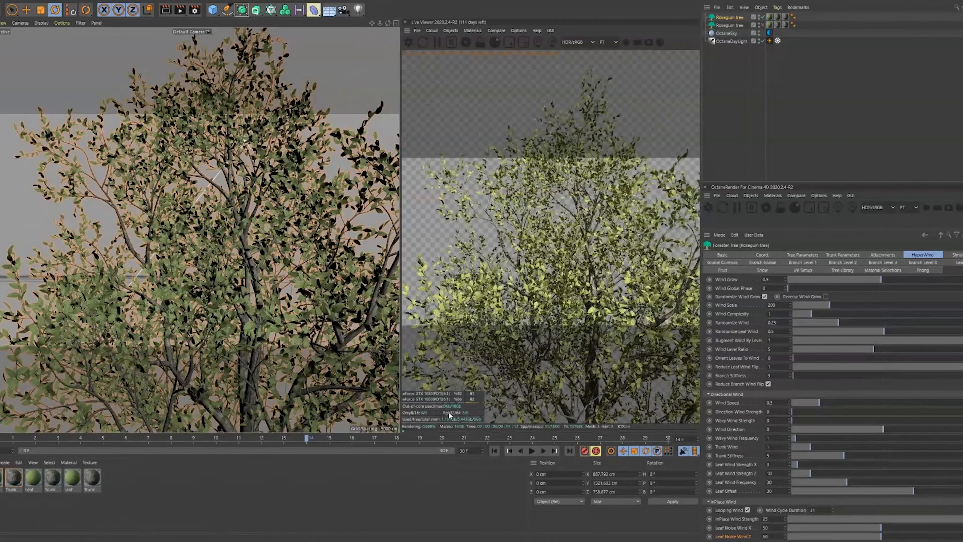
left_click(494, 451)
left_click(535, 451)
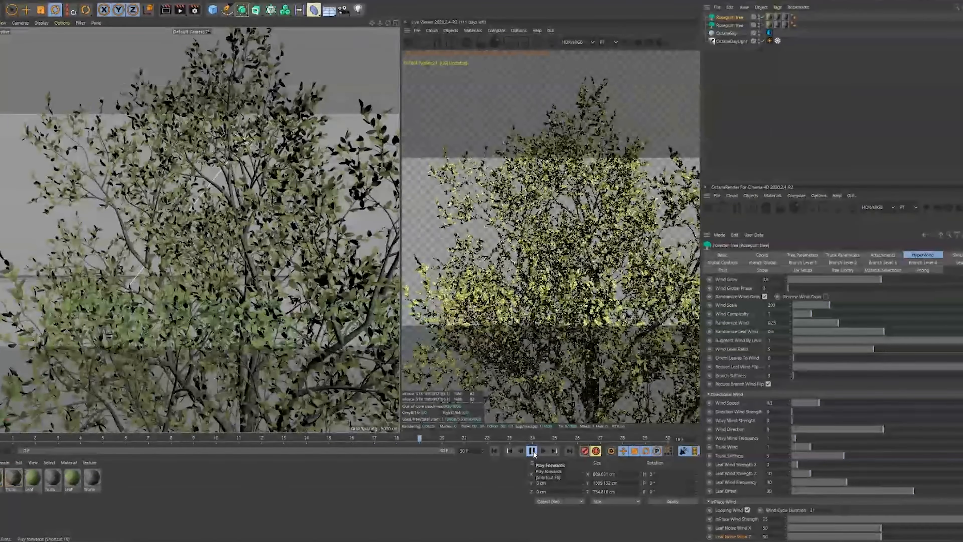
left_click(532, 451)
- Select OctaneSky instead of the tree and replay the wind animation from the first frame without the tree's selection outline
left_click(17, 196)
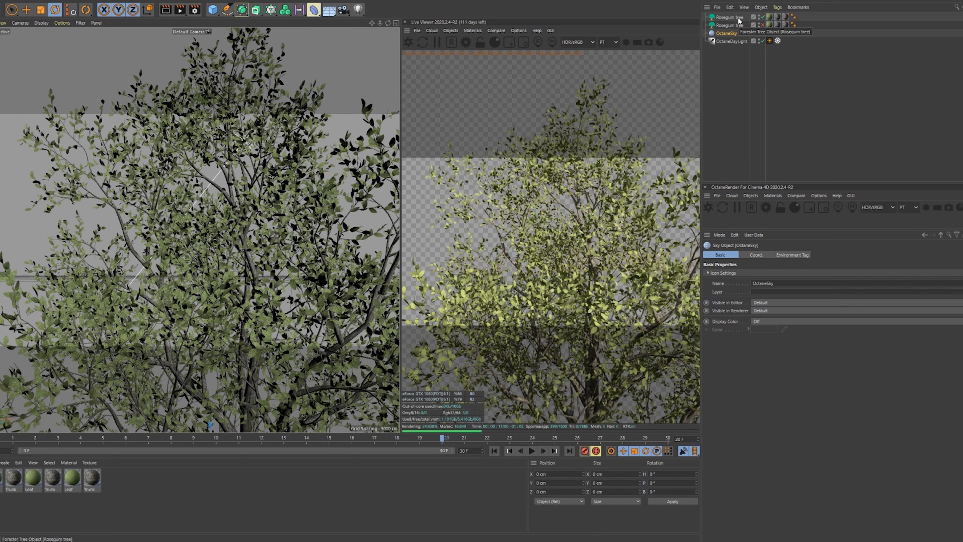
left_click(494, 451)
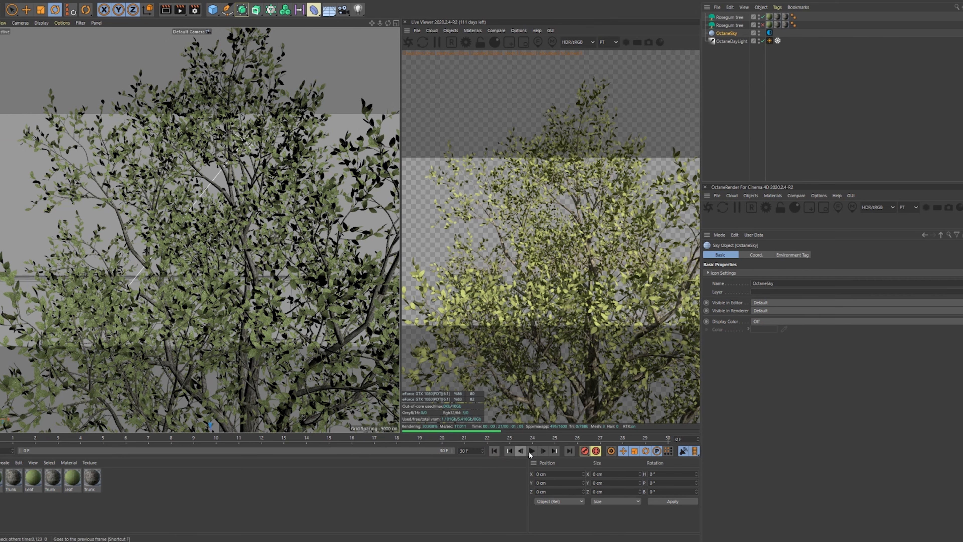
left_click(532, 451)
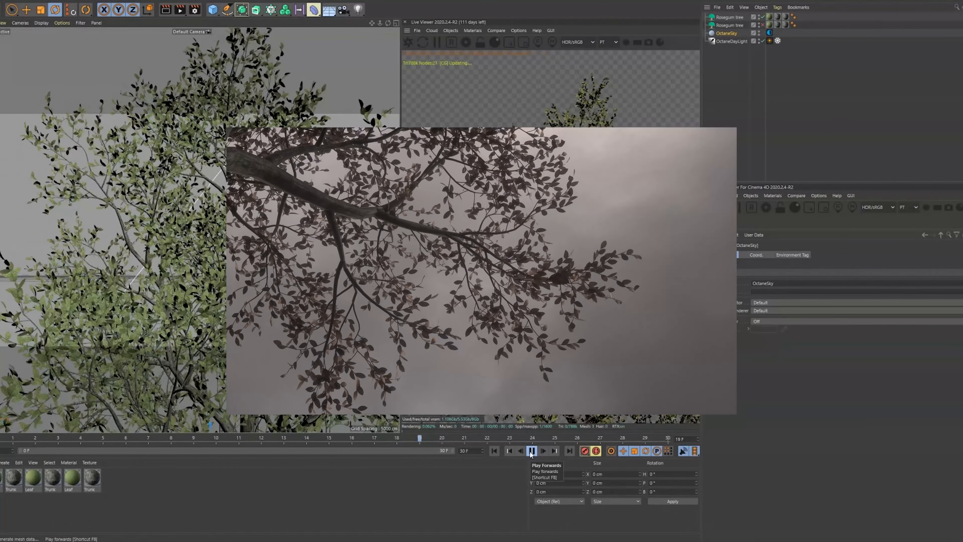
left_click(530, 451)
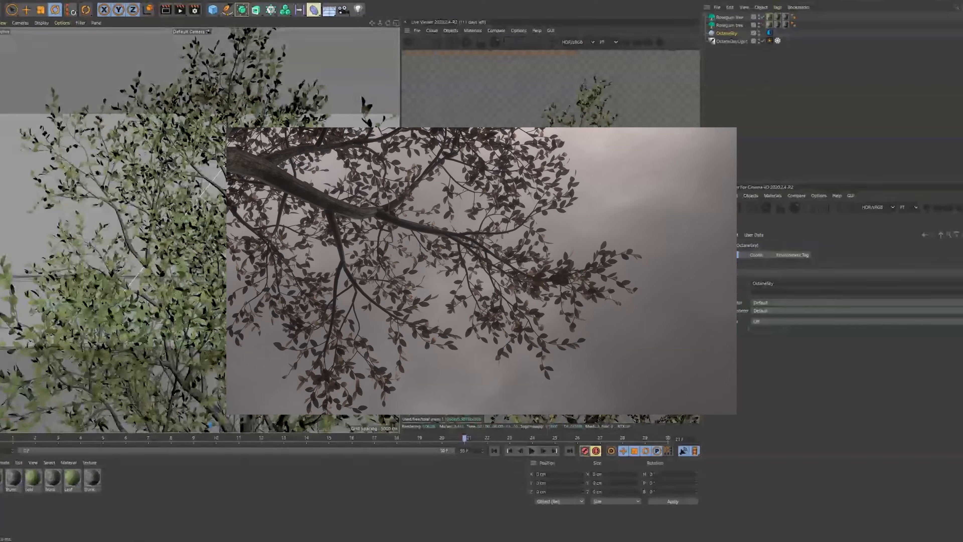